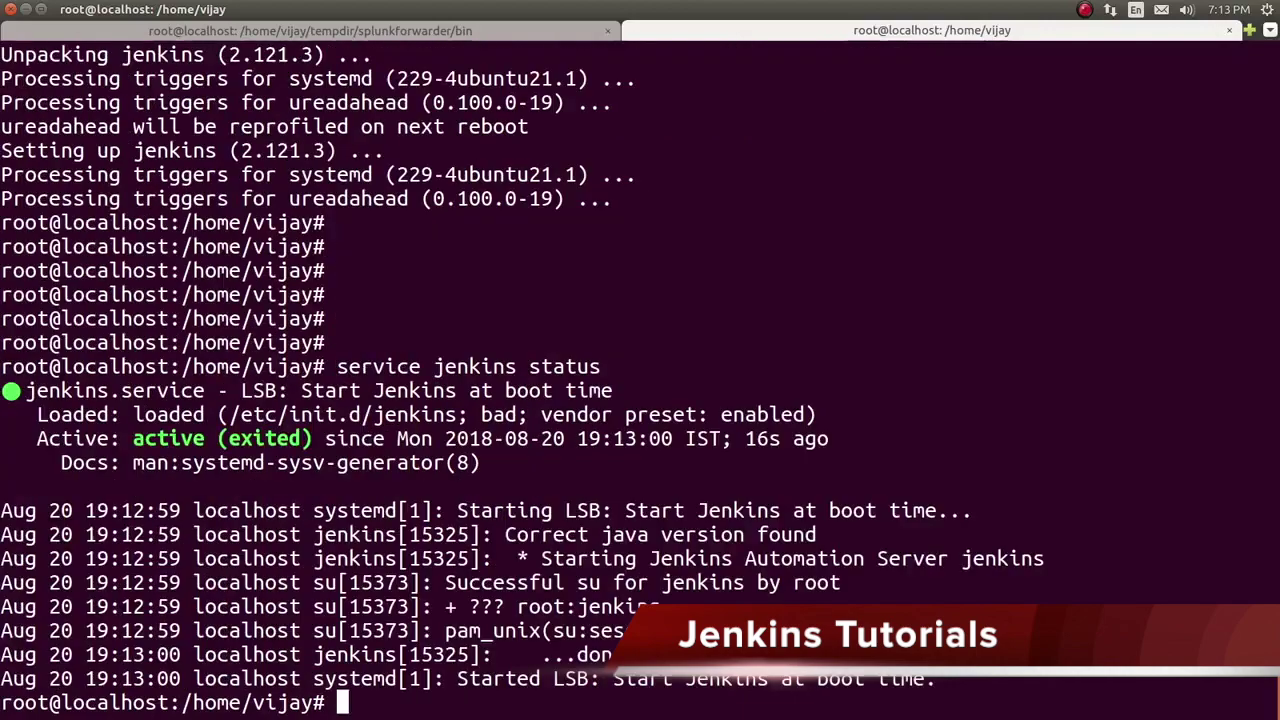
Step: Highlight the service's Active state and Loaded init script path in the status output
left_click_drag(121, 438, 220, 440)
left_click(220, 440)
left_click_drag(466, 414, 122, 414)
key("Return")
key("Return")
key("Return")
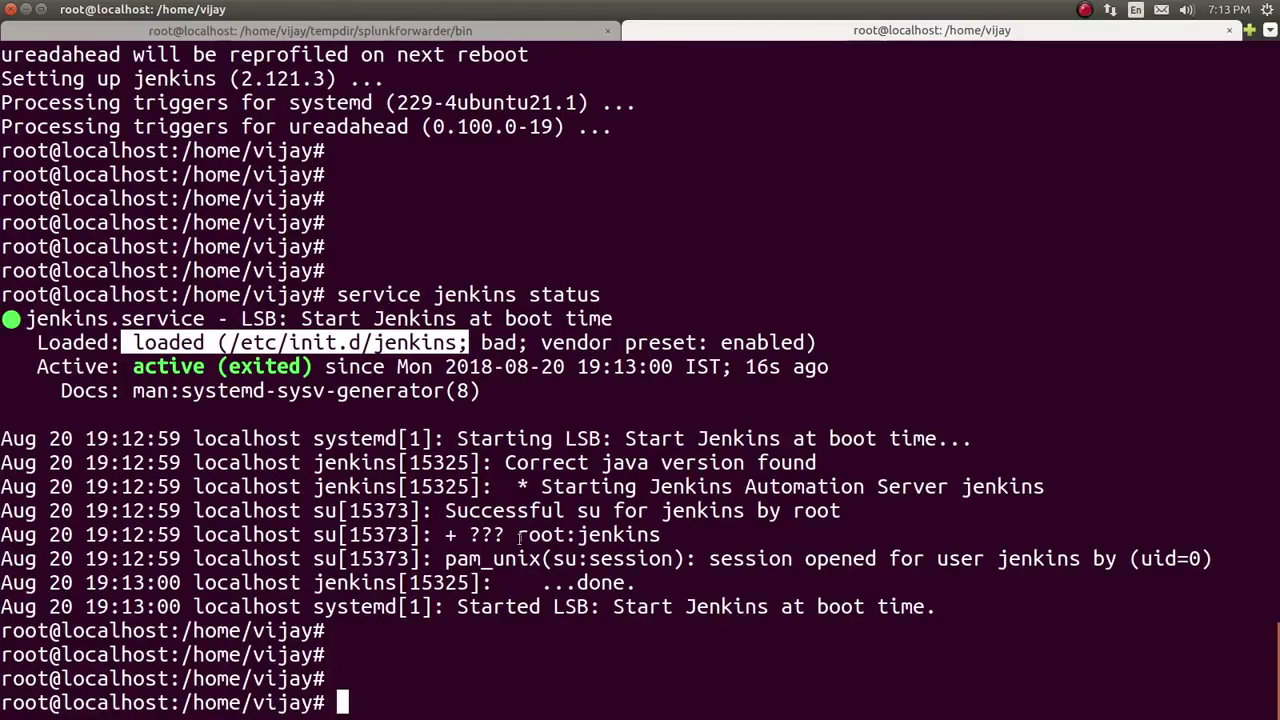
Step: Open /var/log/jenkins/jenkins.log in the 'more' pager using Tab completion
type("more")
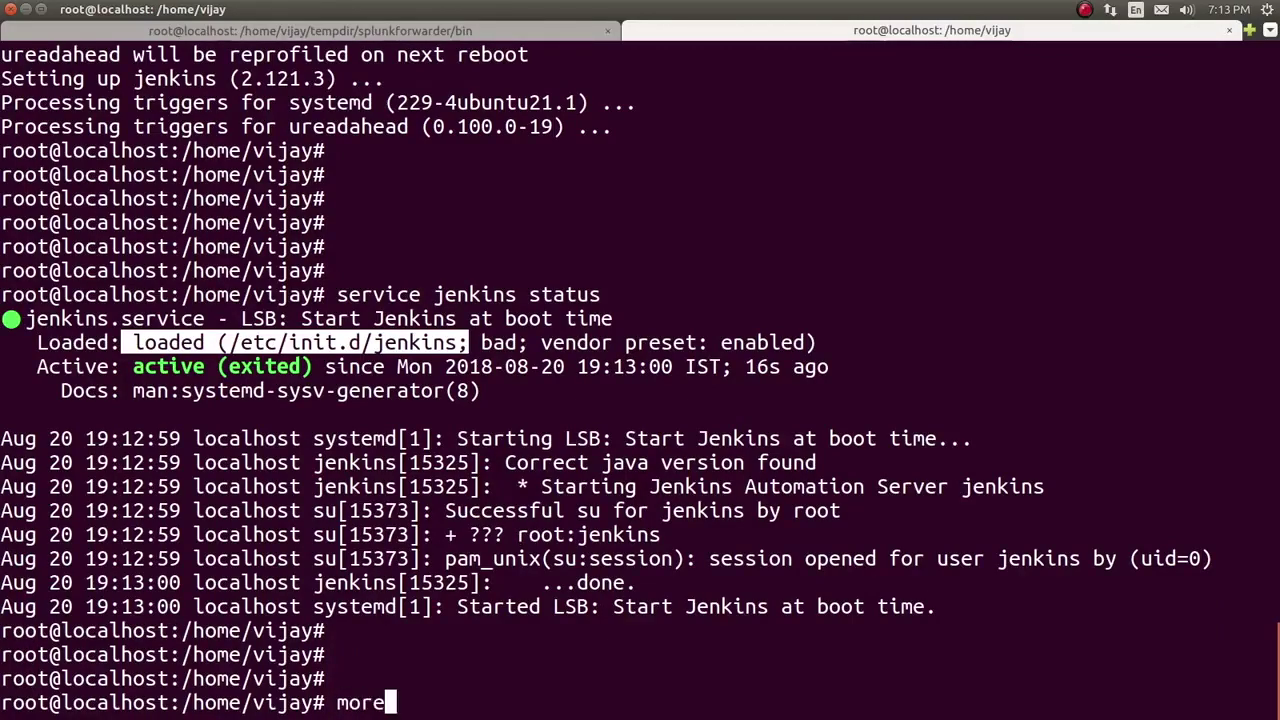
type(" /var/log/j")
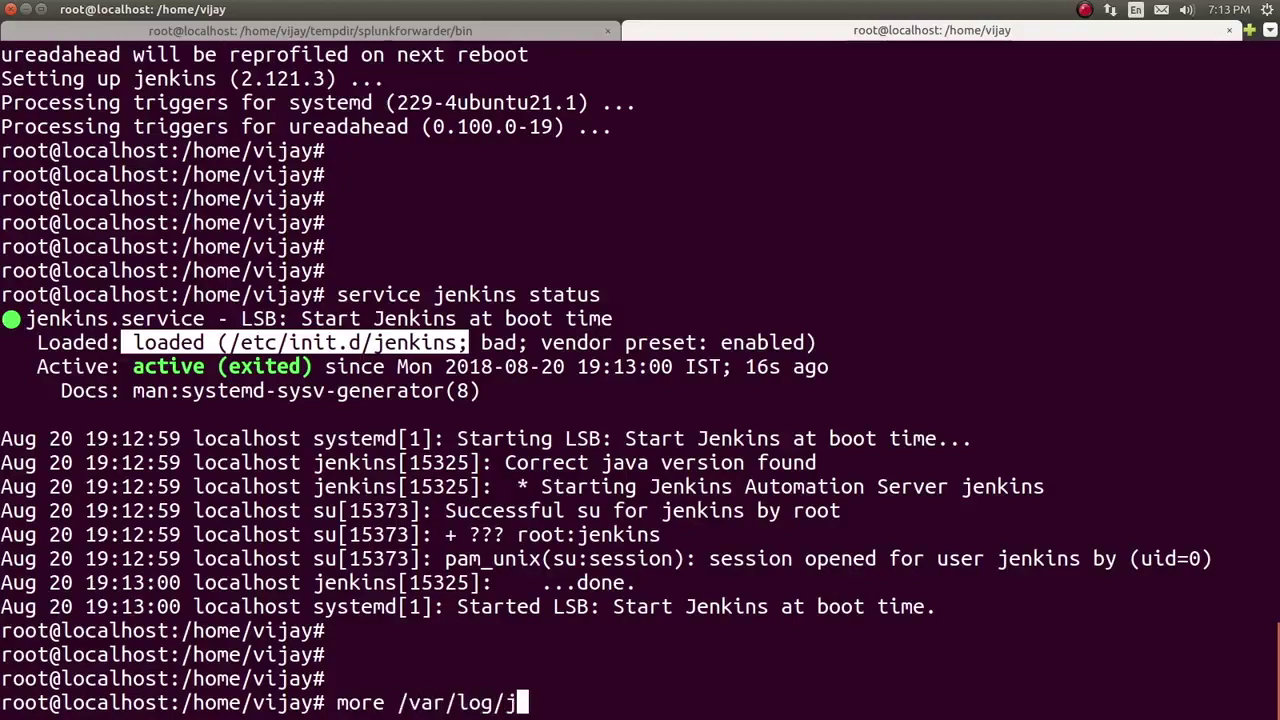
key("Tab")
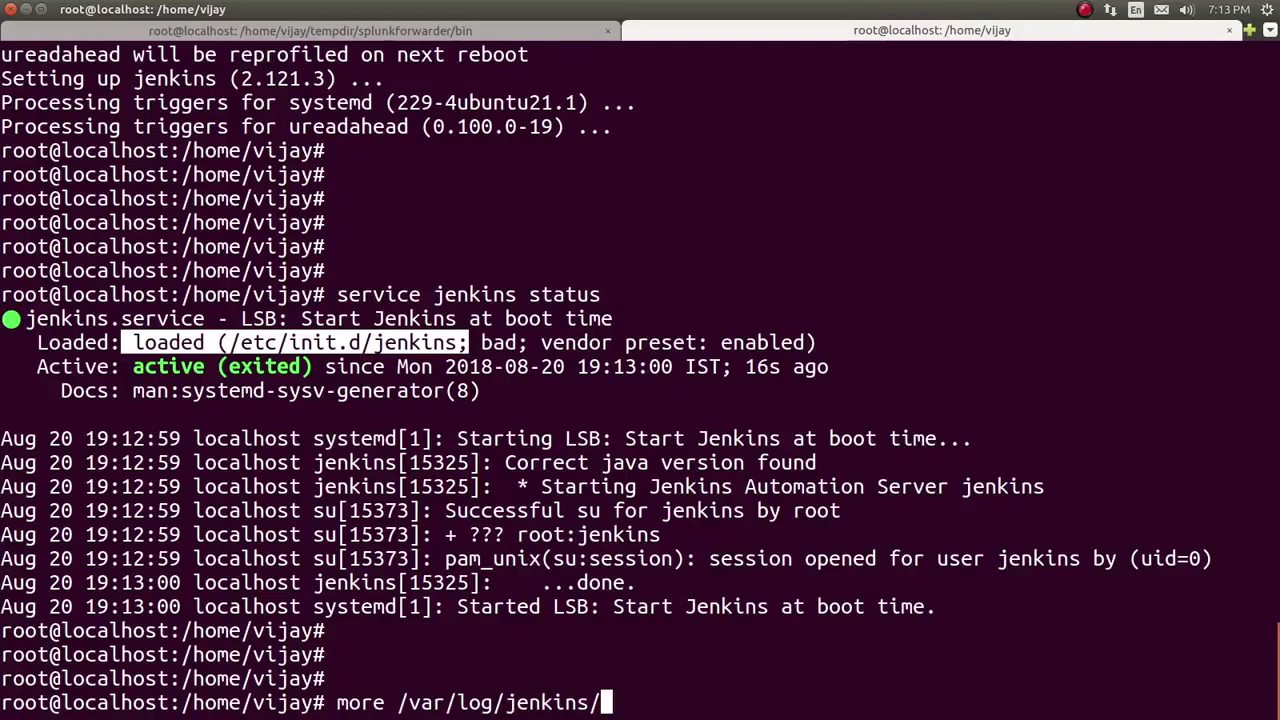
key("Tab")
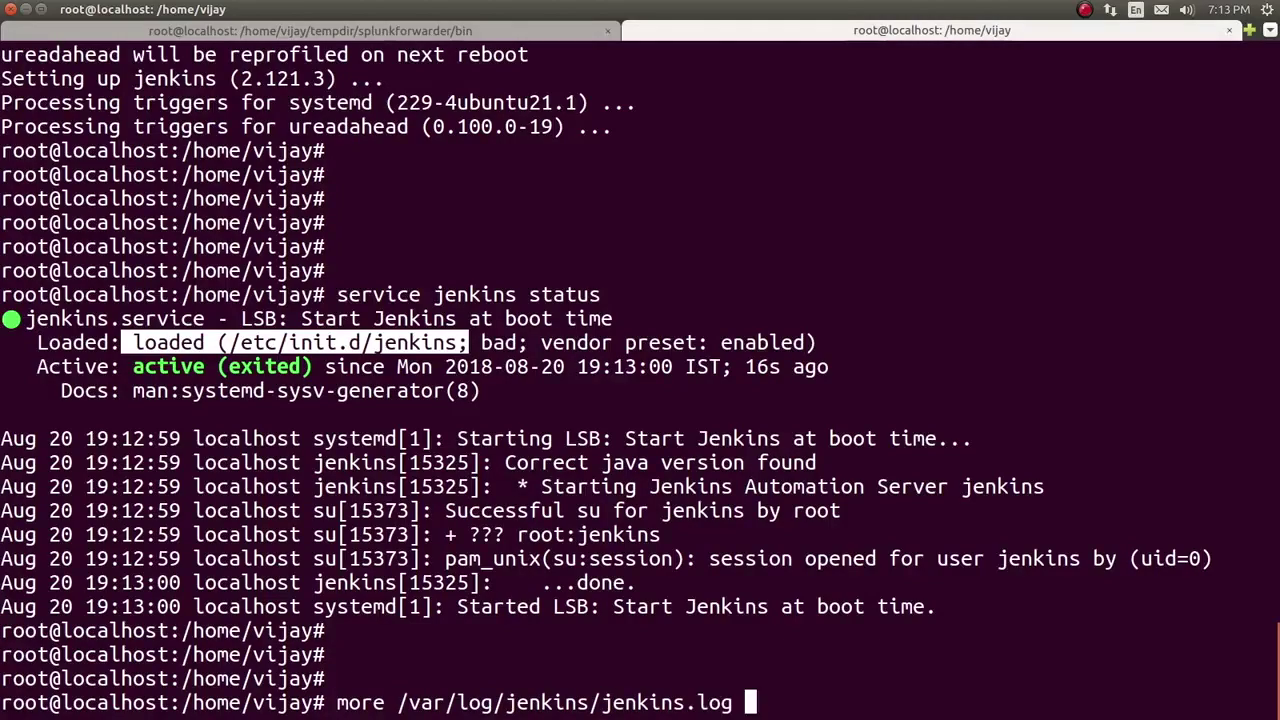
key("Return")
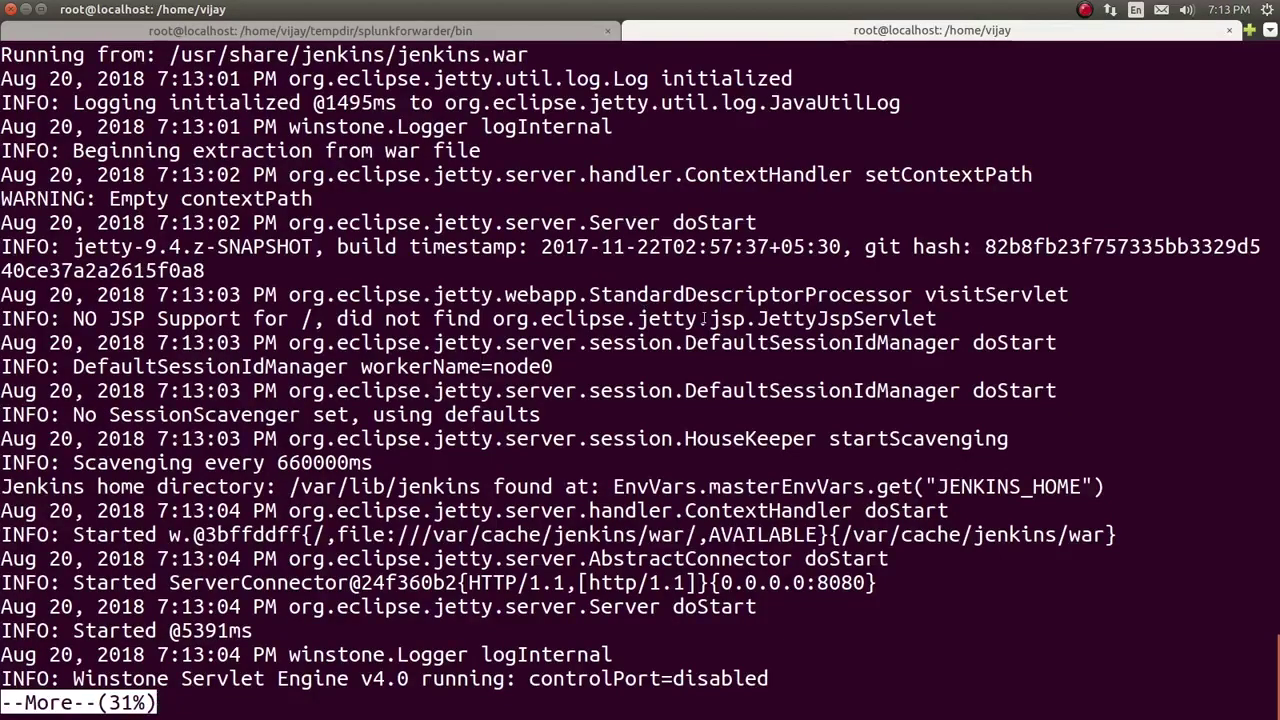
Step: Page down the log to the initial admin password and copy it
key("space")
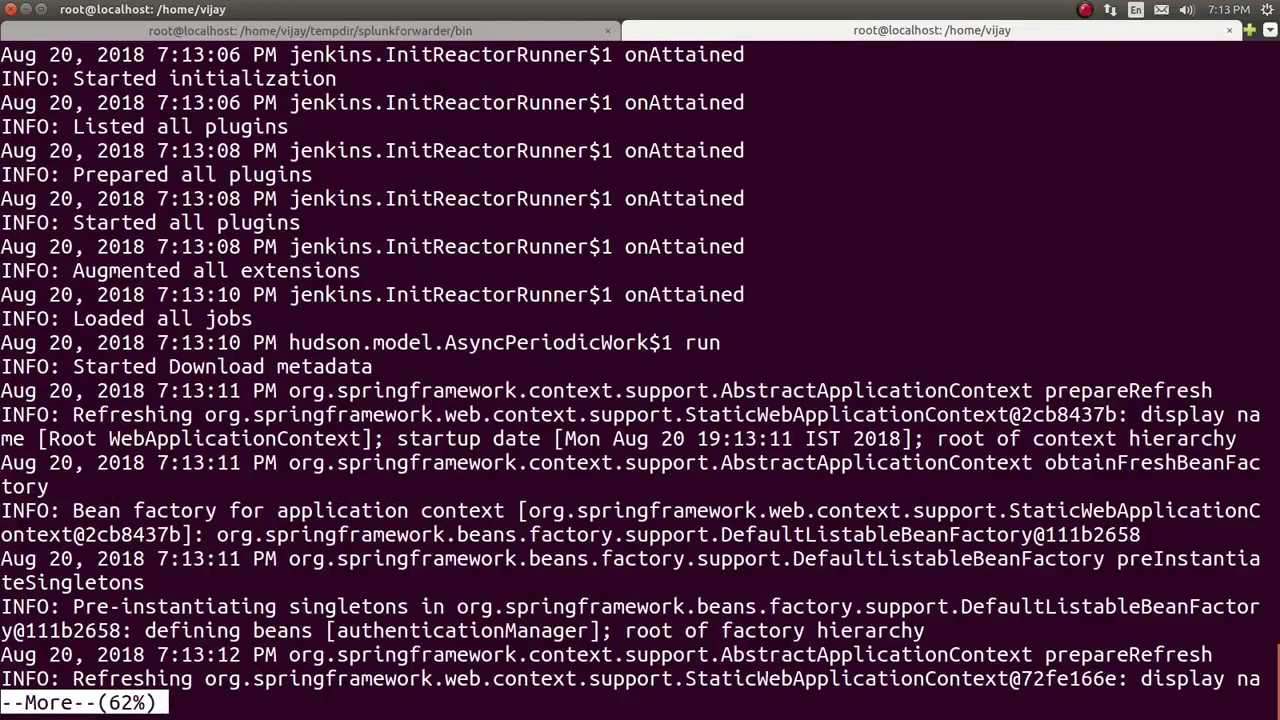
key("space")
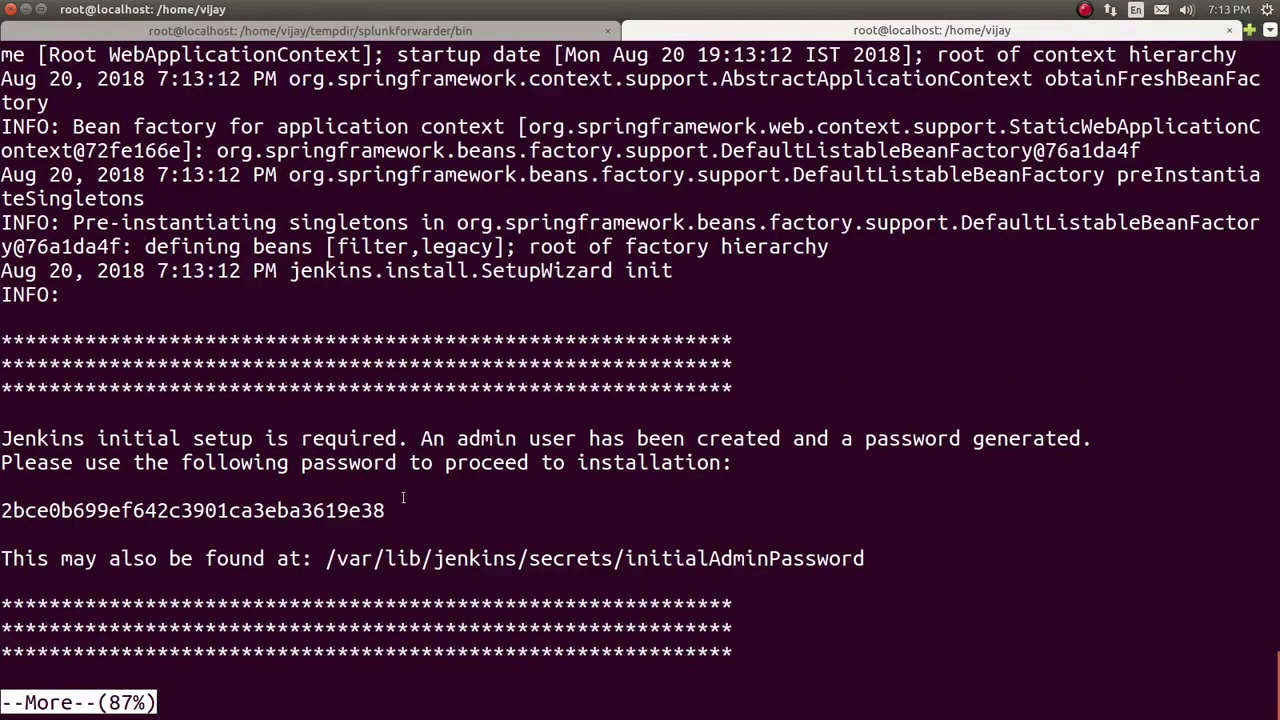
triple_click(333, 508)
left_click_drag(333, 500, 8, 438)
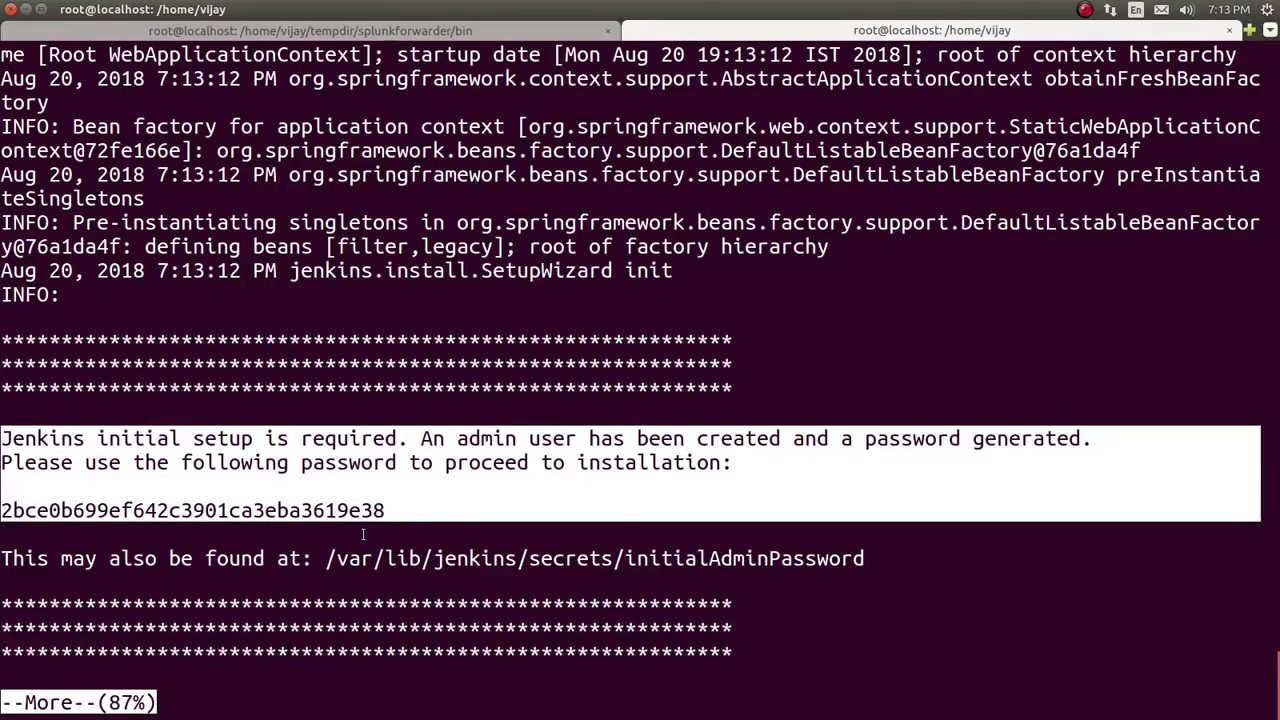
left_click(306, 510)
double_click(220, 510)
right_click(220, 510)
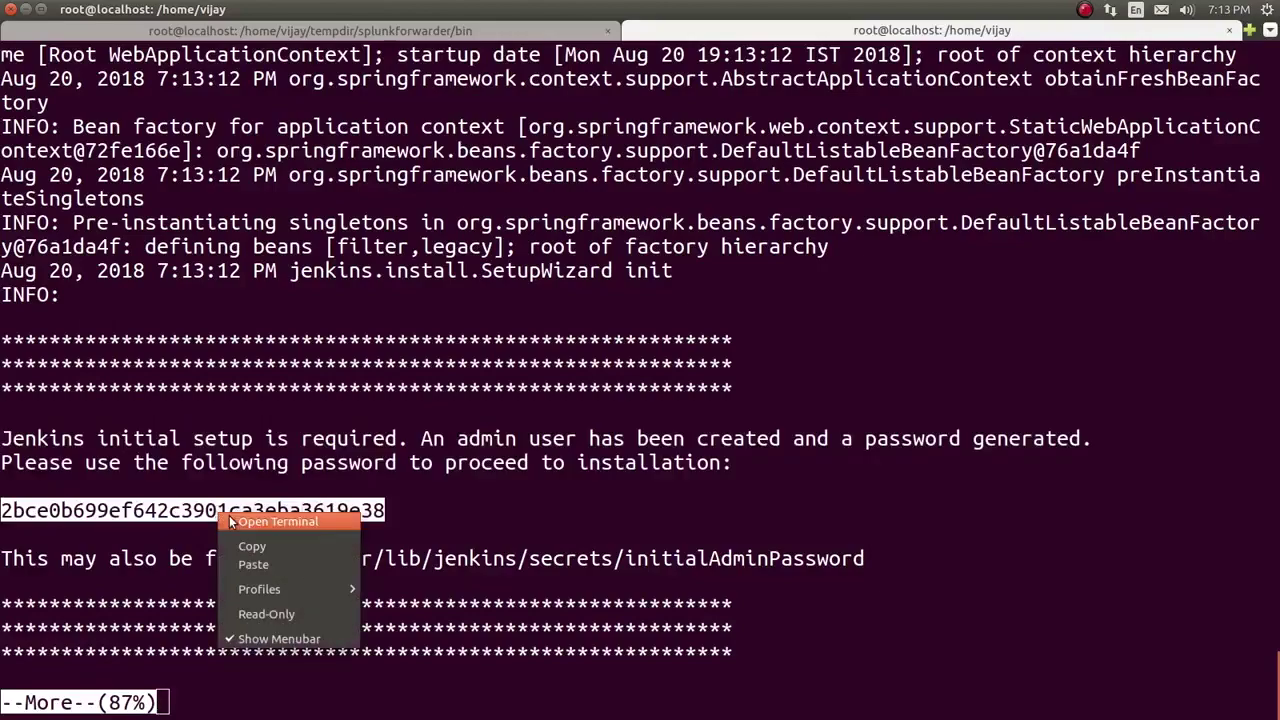
left_click(250, 546)
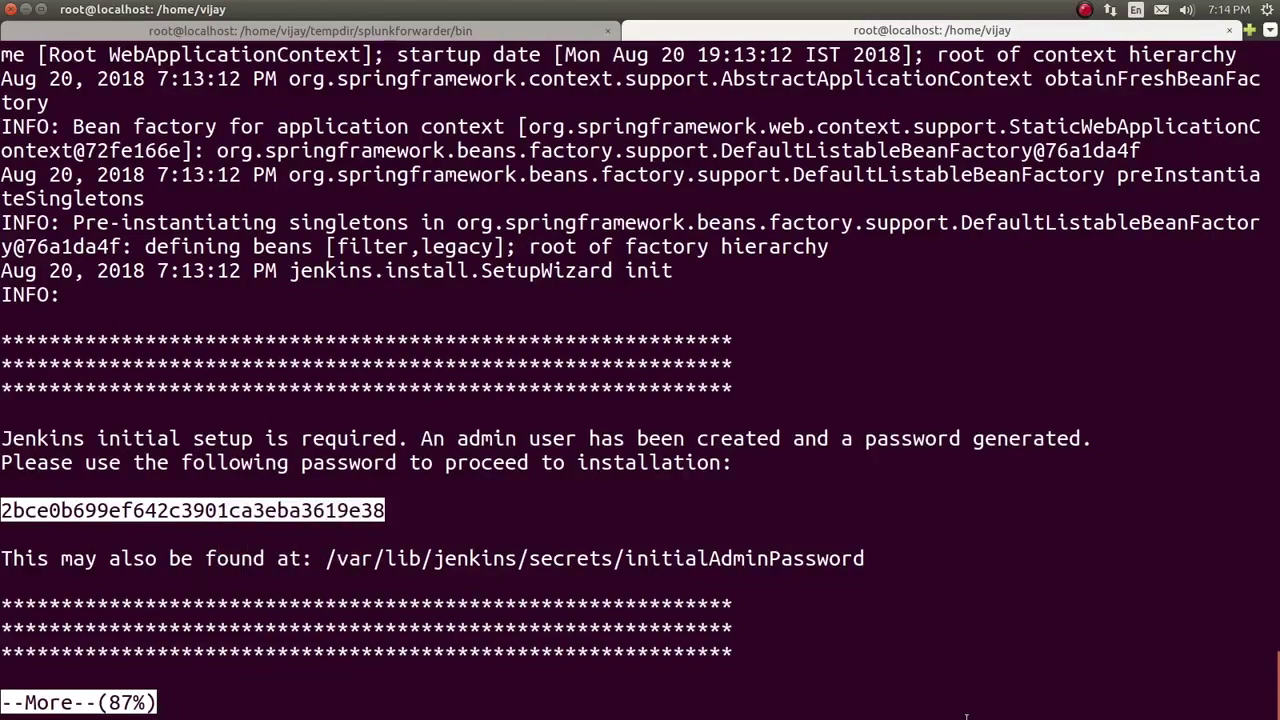
Step: Finish the log and switch over to the Chrome window
key("space")
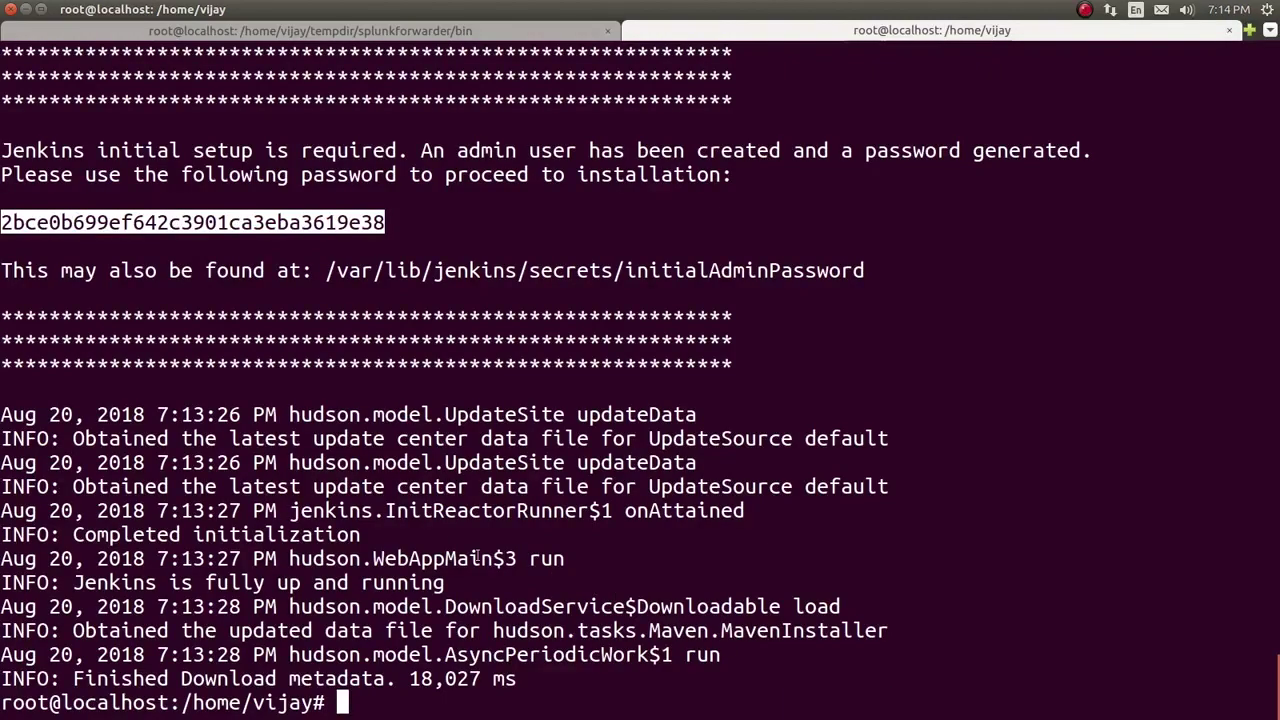
key("alt+Tab")
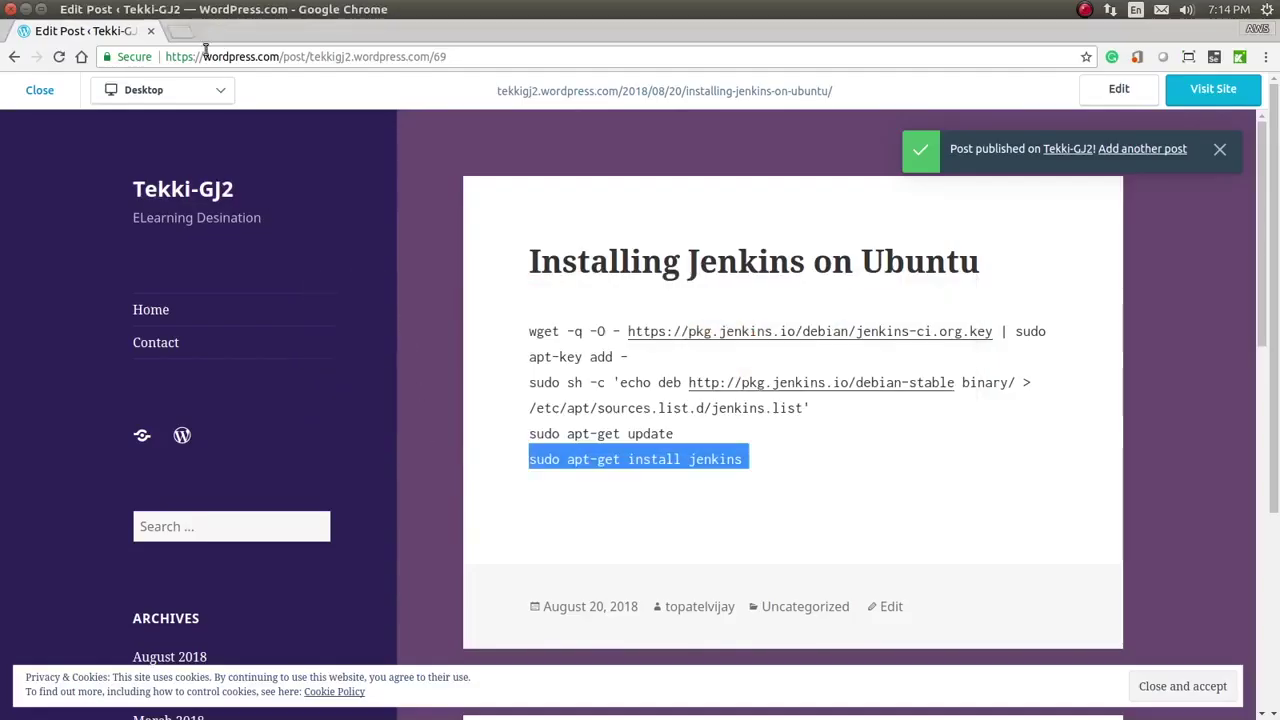
left_click(187, 35)
Step: Open localhost:8080 and unlock Jenkins with the pasted initial administrator password
type("lo")
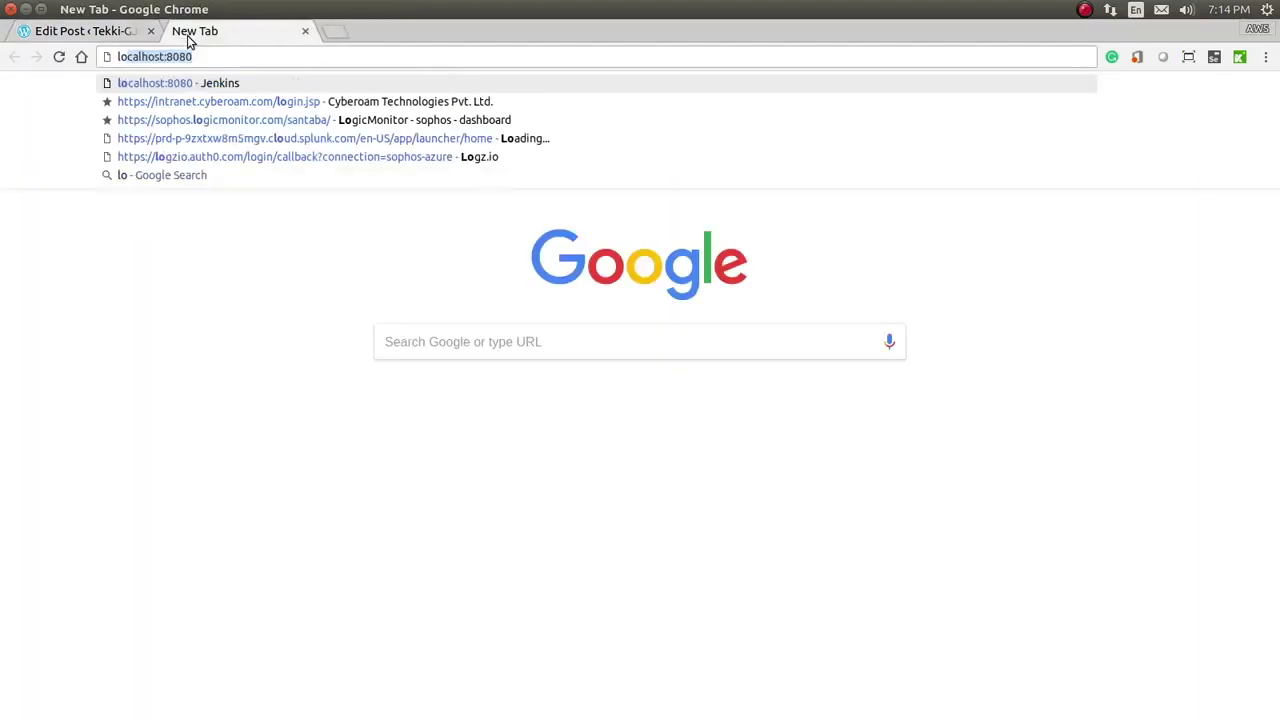
key("Return")
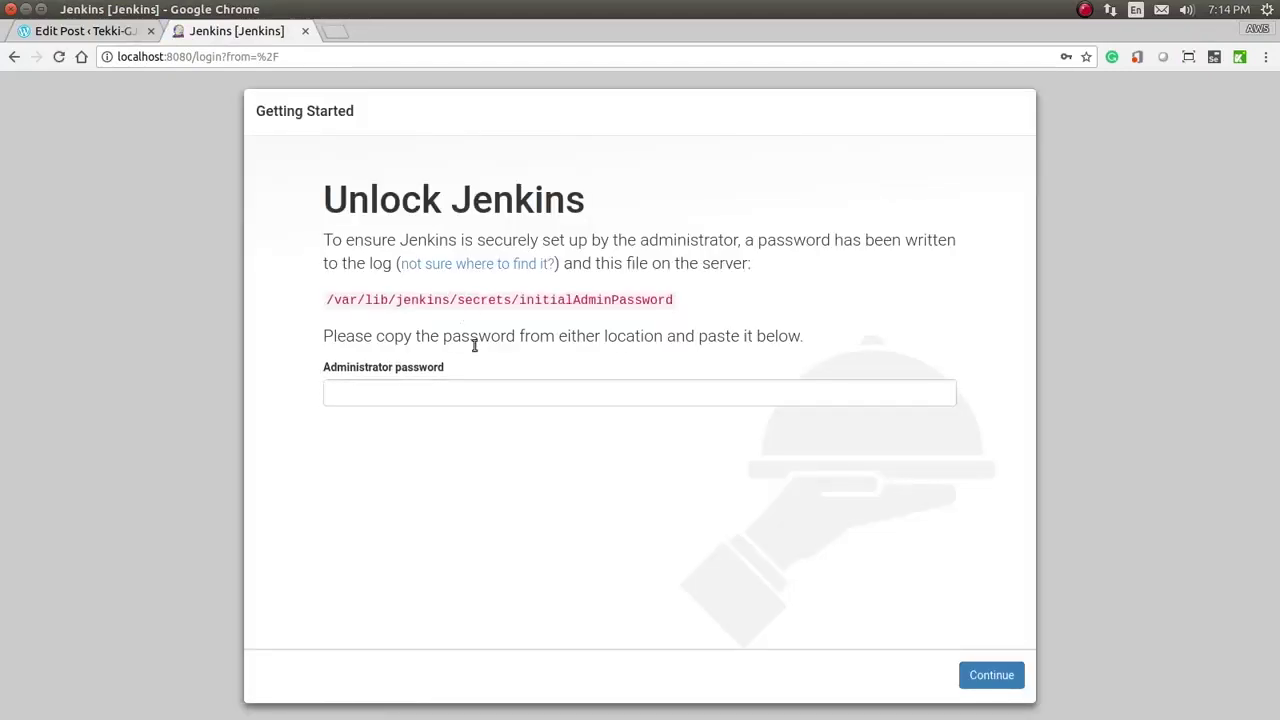
left_click(442, 392)
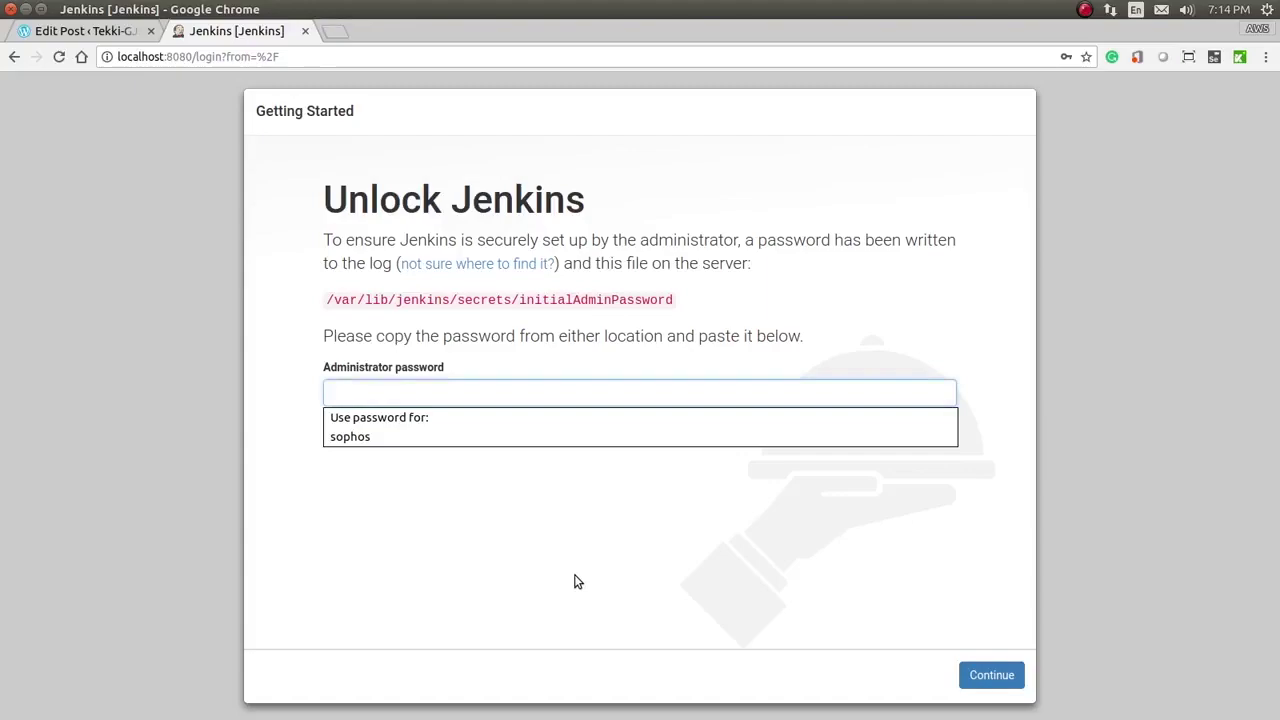
key("ctrl+v")
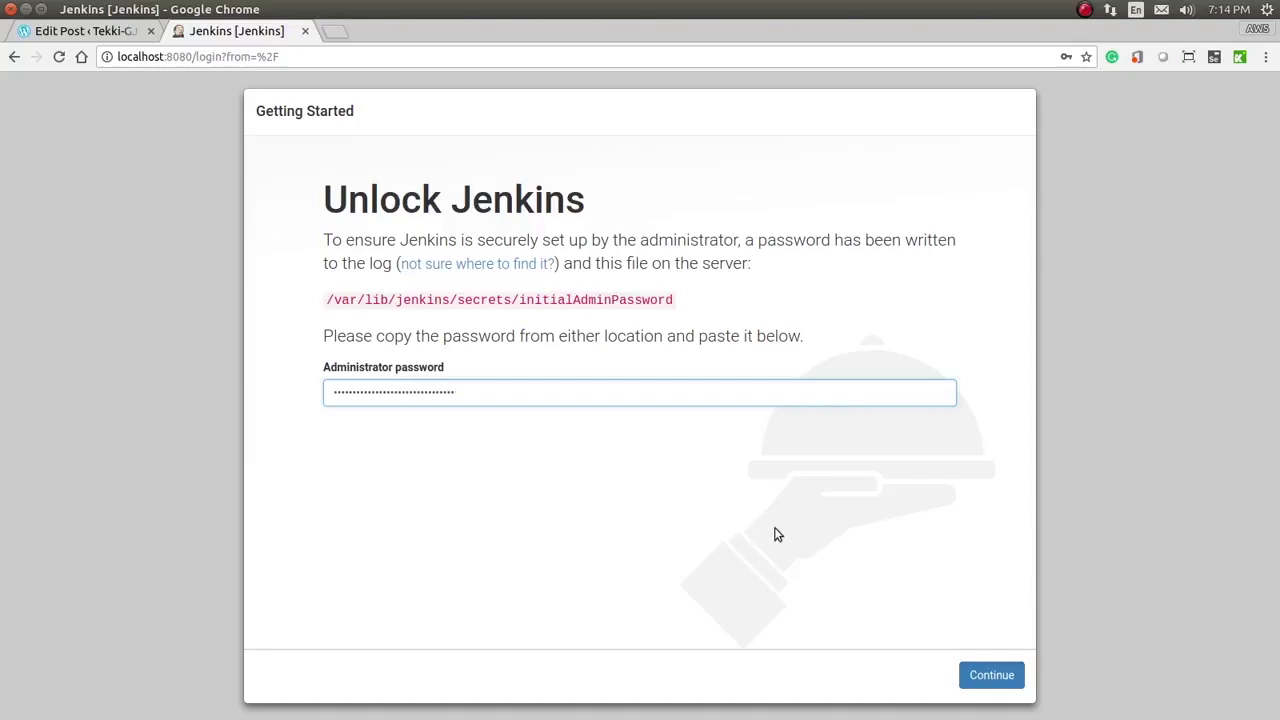
left_click(986, 683)
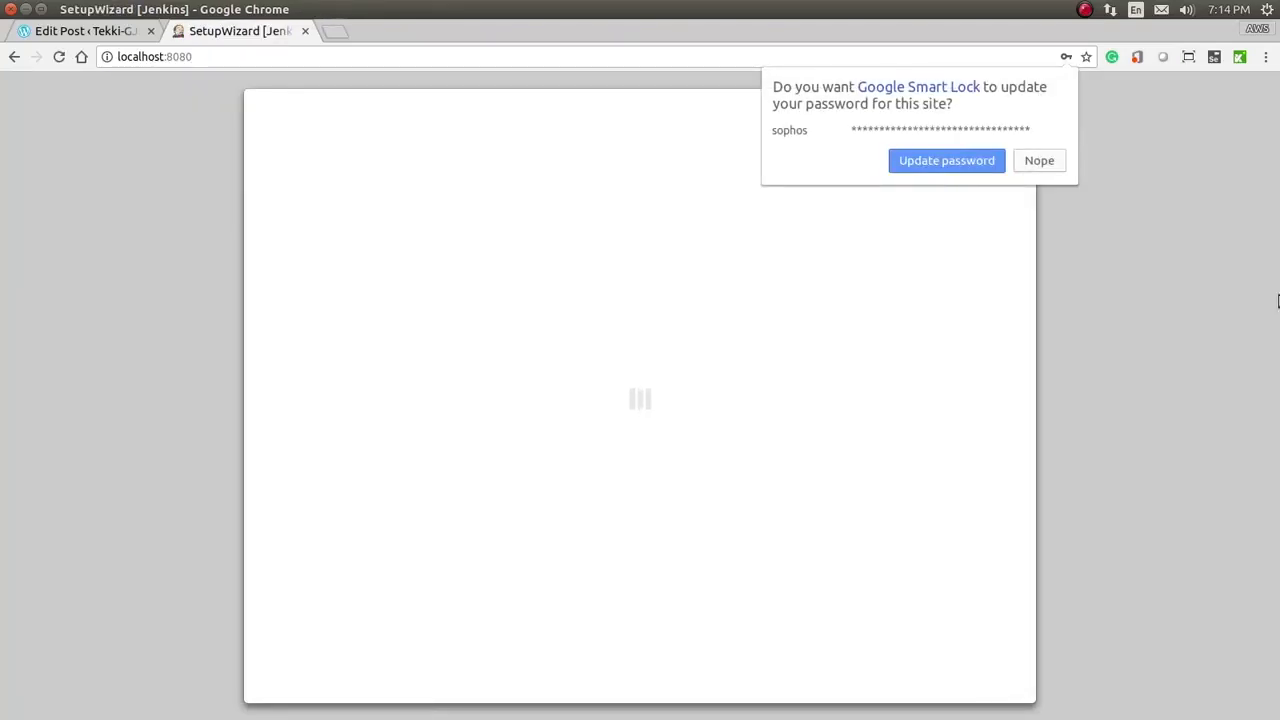
Step: Dismiss the browser's password prompt and choose Install suggested plugins
left_click(1040, 161)
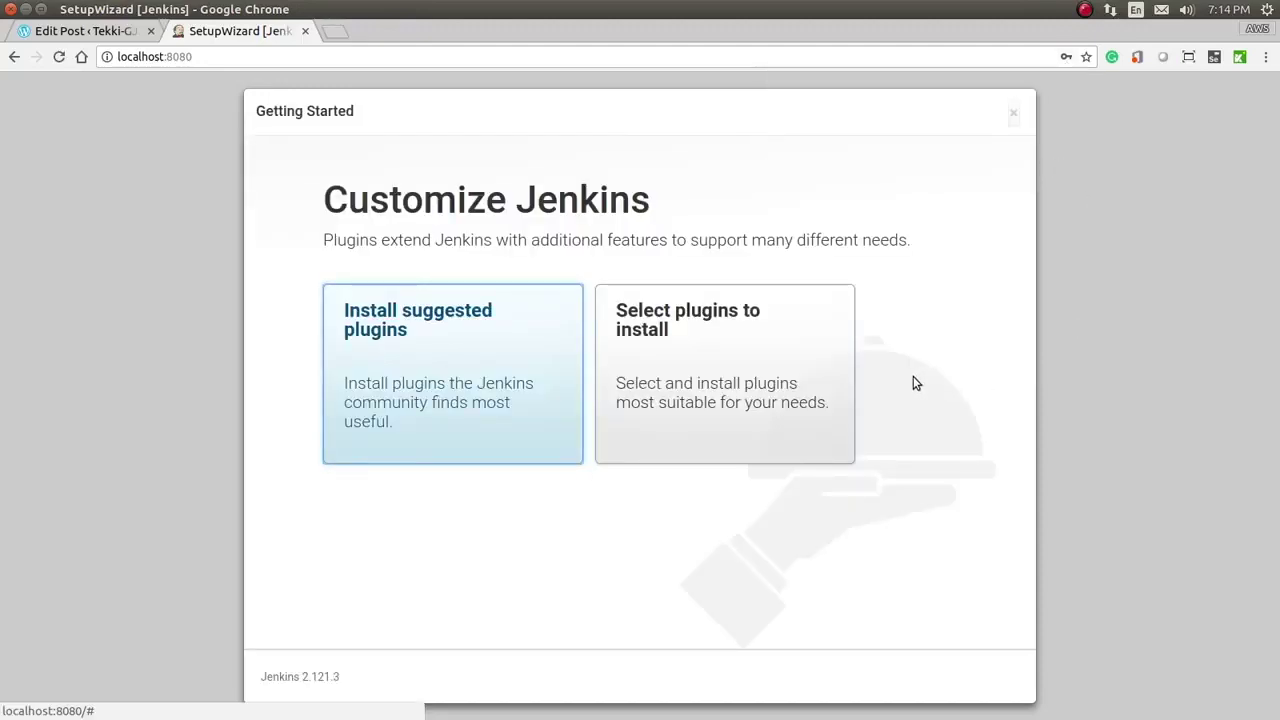
left_click(489, 398)
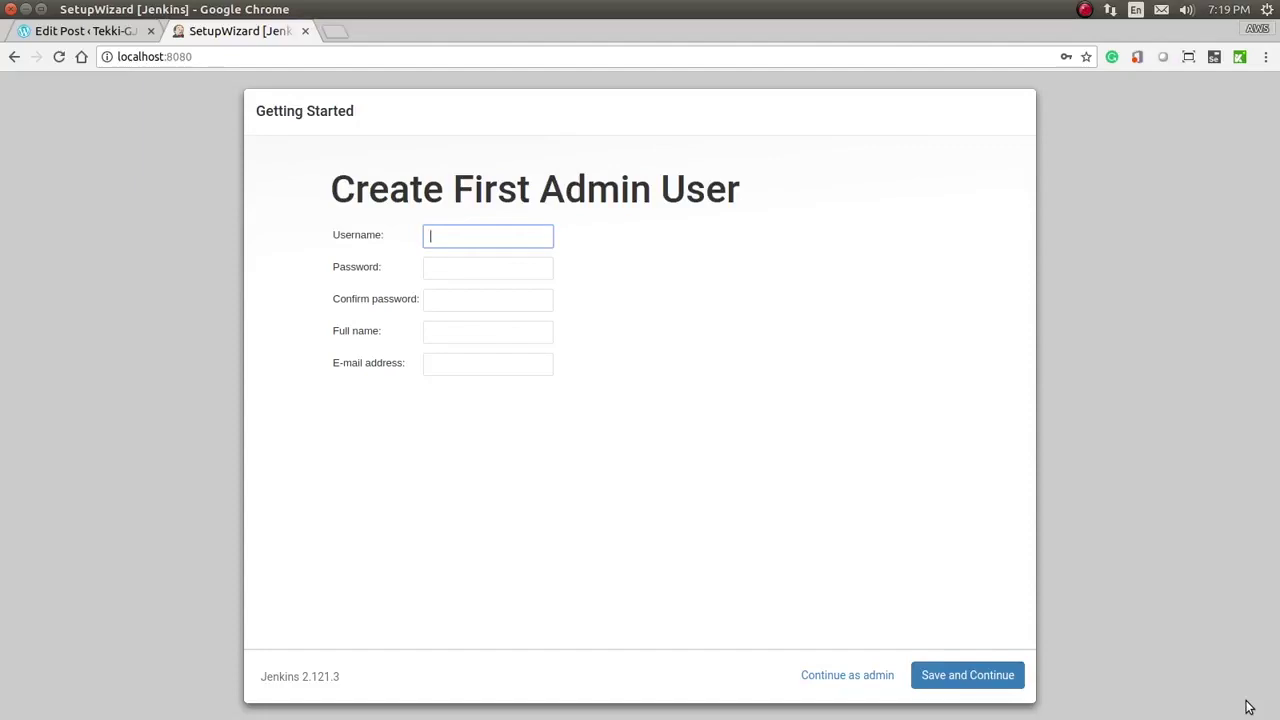
Step: Create the first admin user with username admin, a password and an e-mail address
type("admin")
key("Tab")
type("admin")
key("Tab")
type("a")
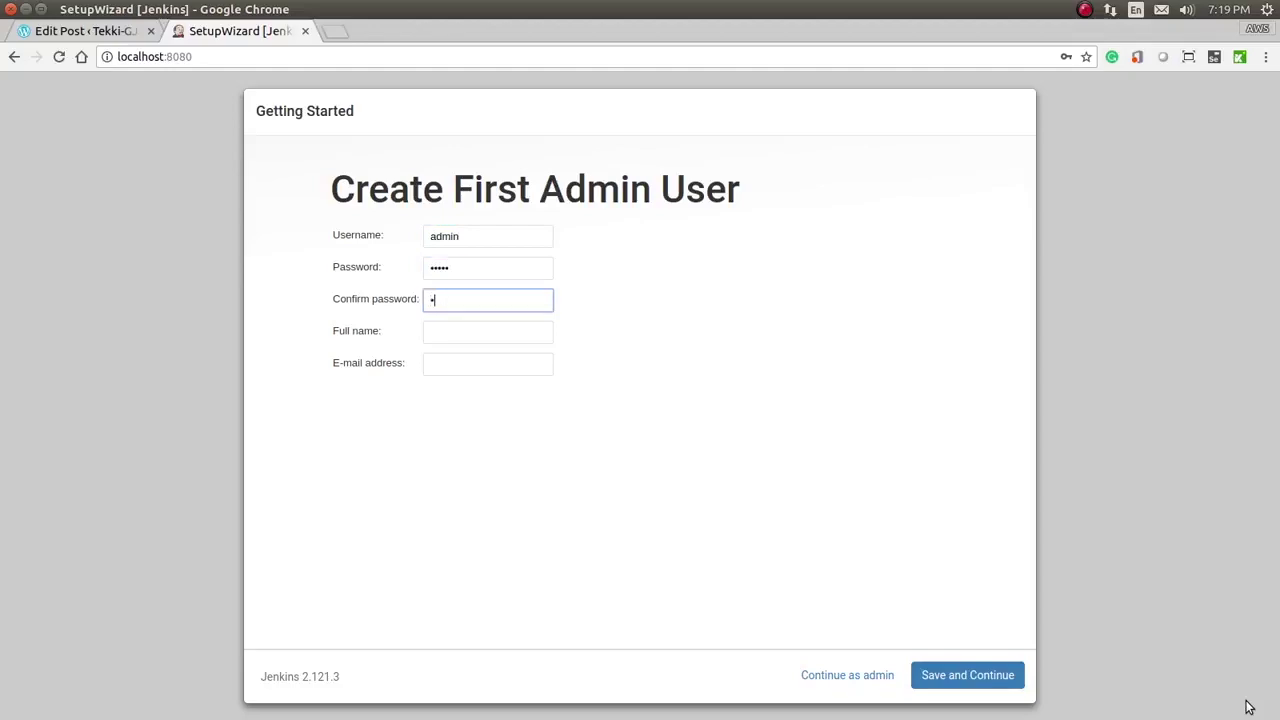
type("dmin")
key("Tab")
type("admin")
key("Tab")
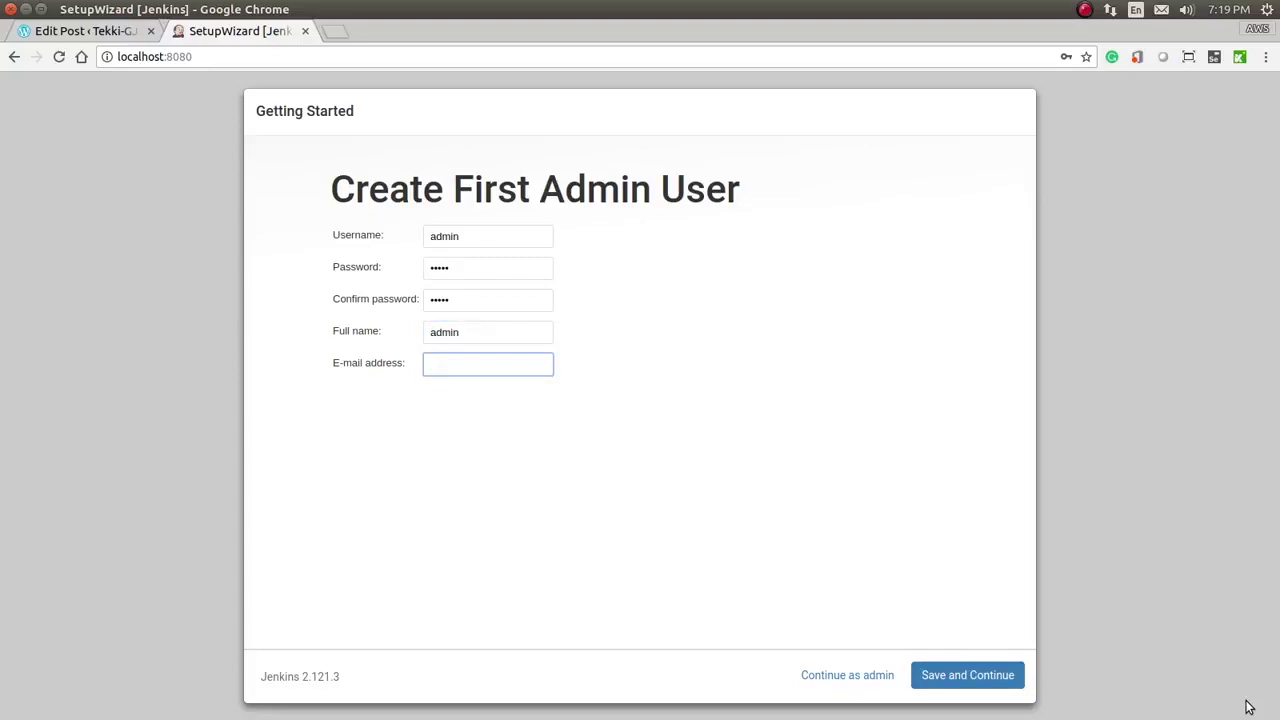
type("admin@test.com")
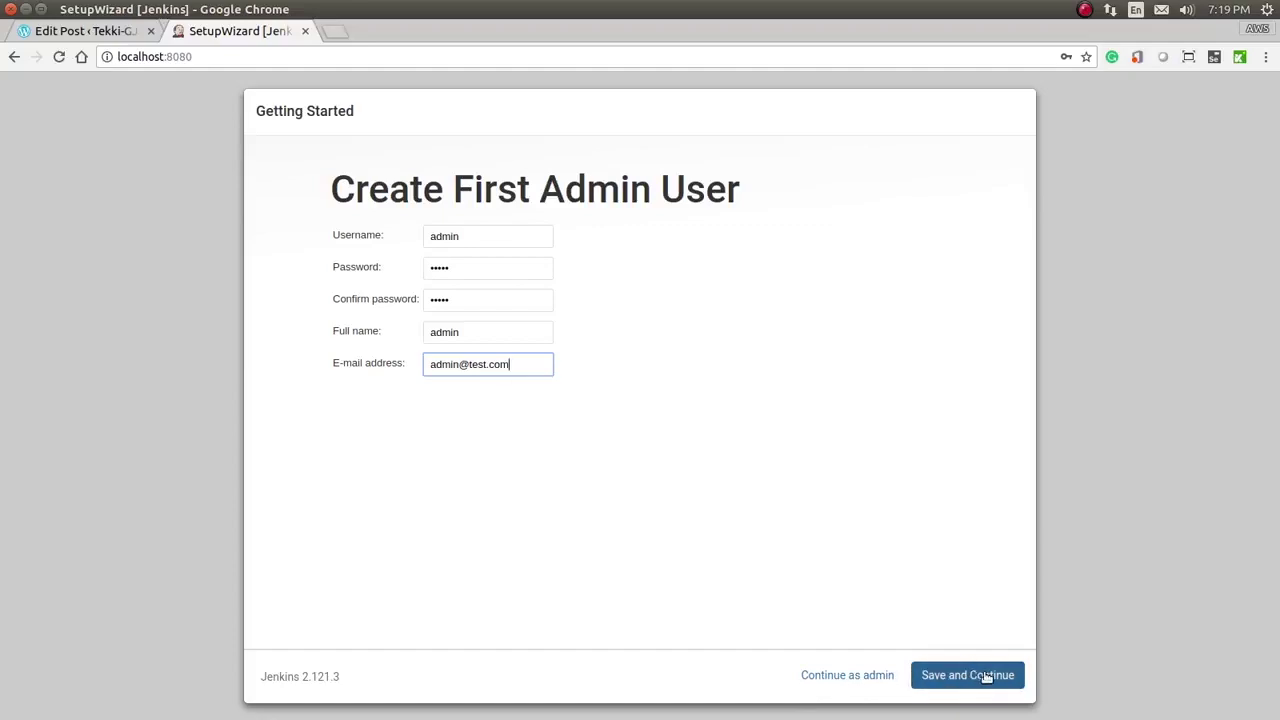
left_click(986, 677)
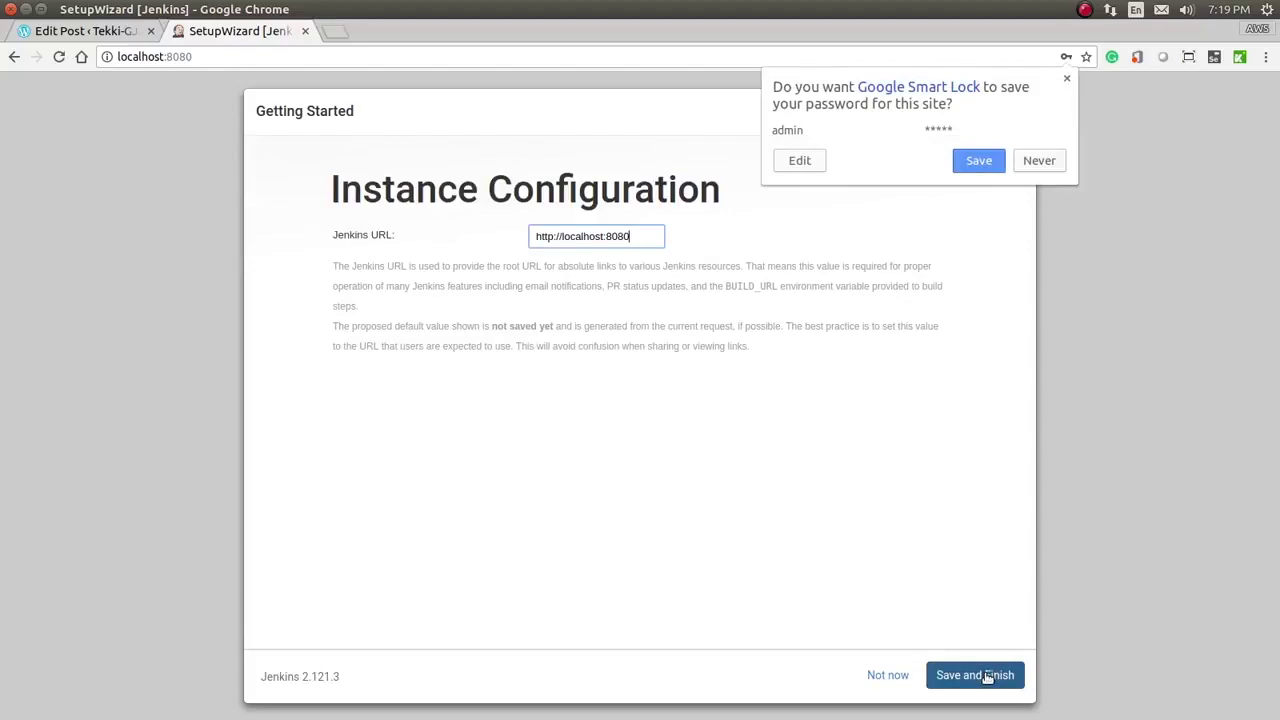
left_click(984, 162)
left_click(1000, 677)
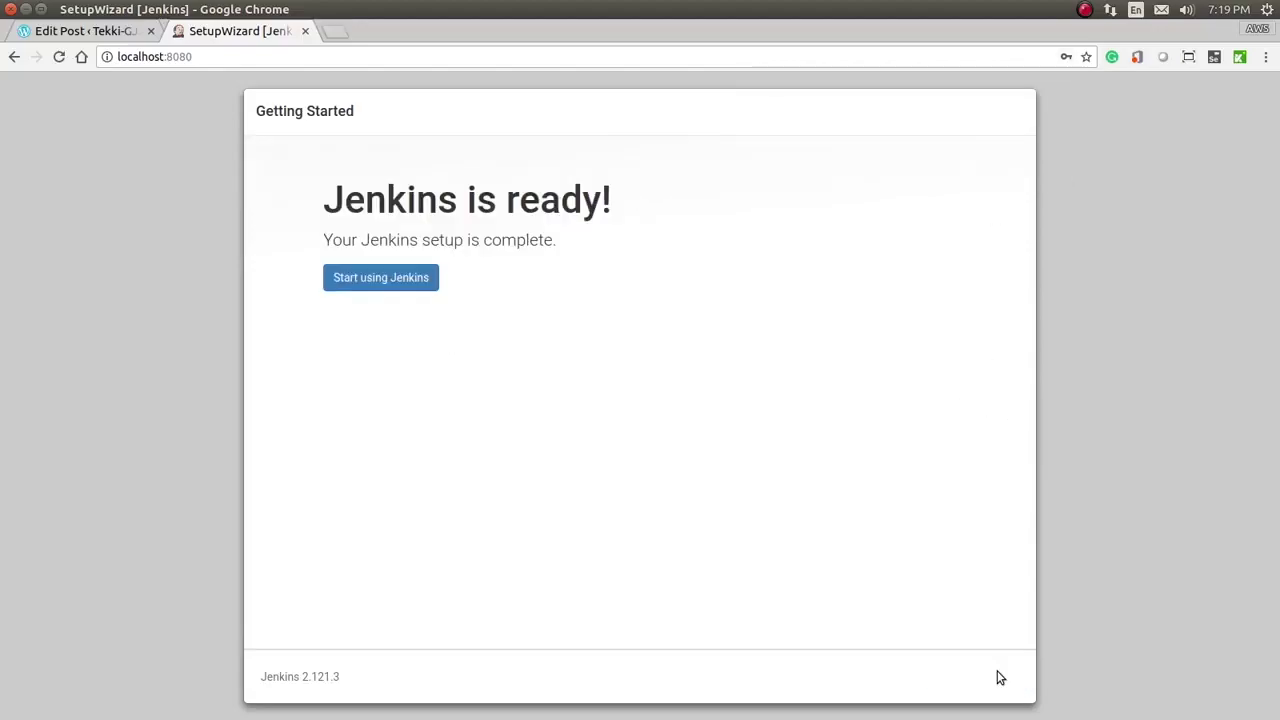
left_click(418, 286)
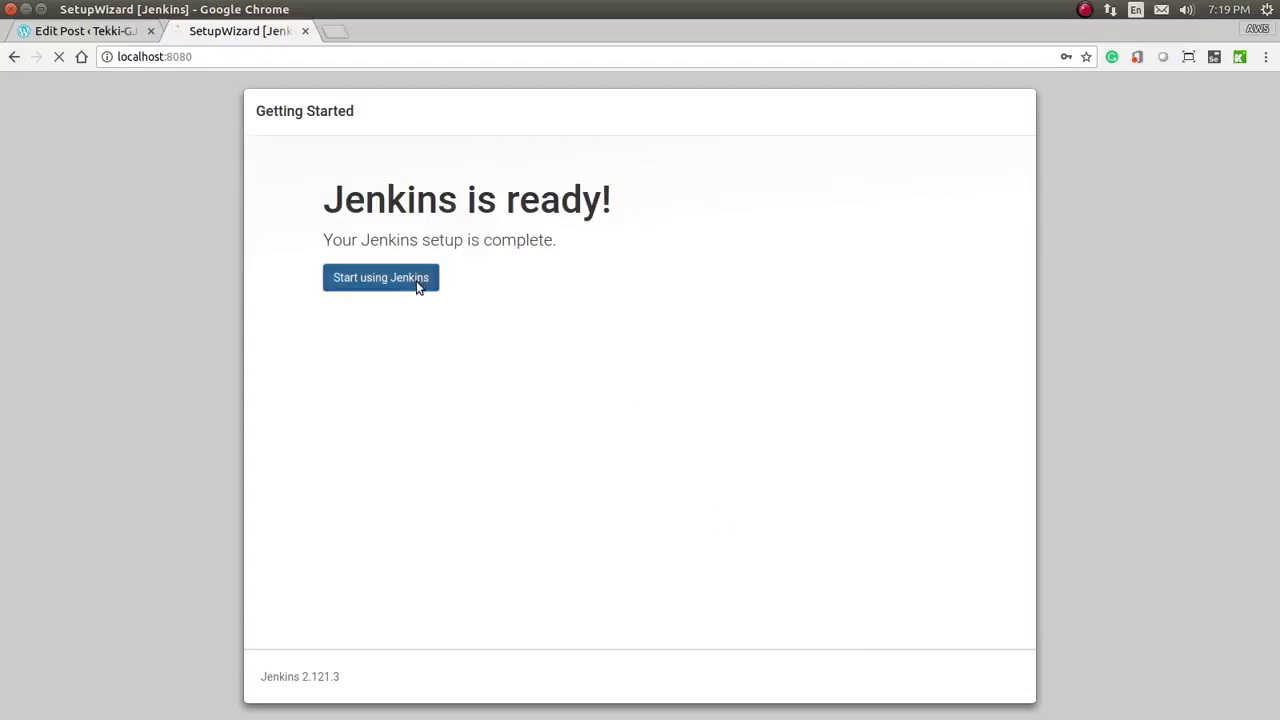